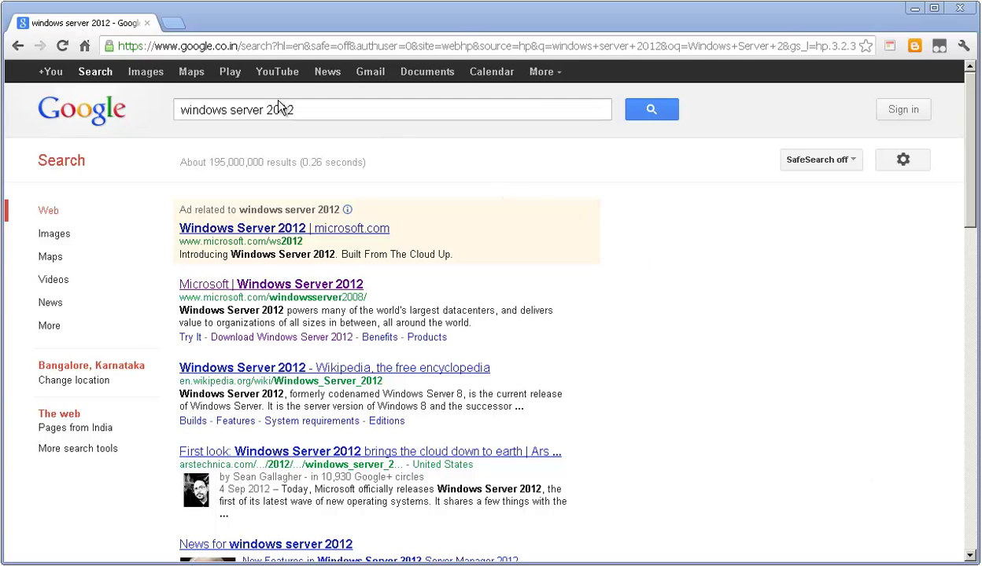
Select the 'windows server 2012' query text in the Google search box
drag(303, 110, 179, 118)
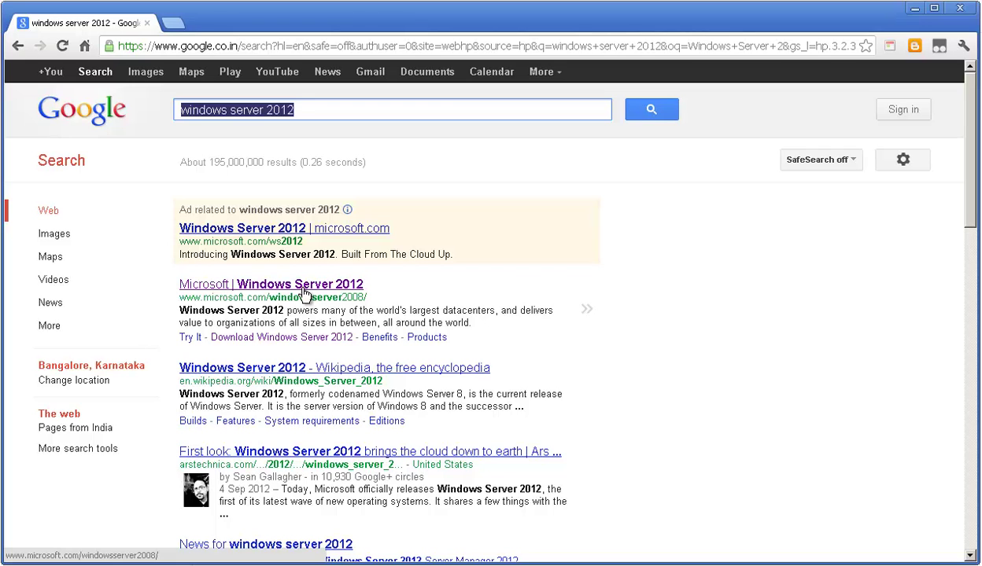
Open Microsoft's Windows Server 2012 page and go to its trial download page
click(305, 292)
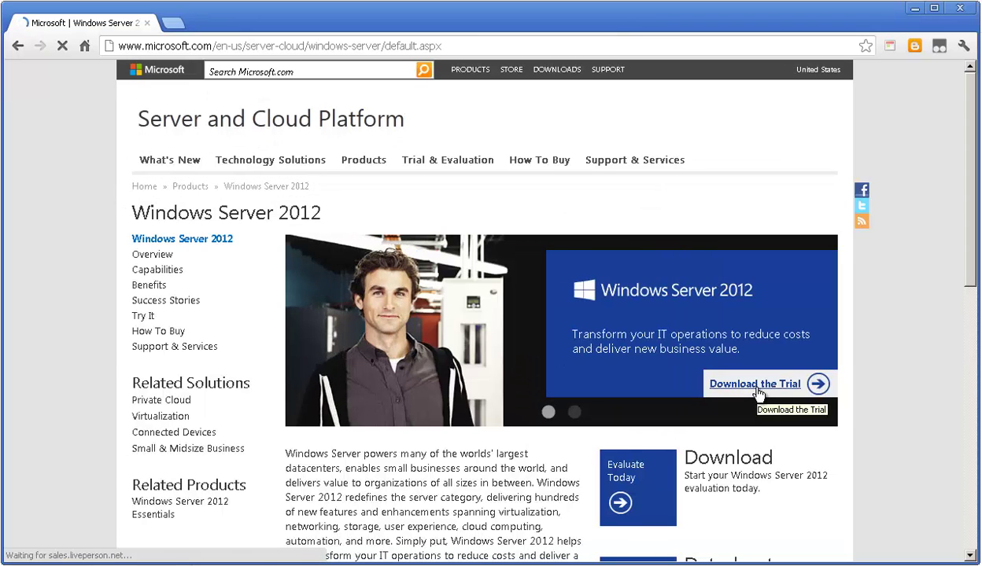
click(760, 390)
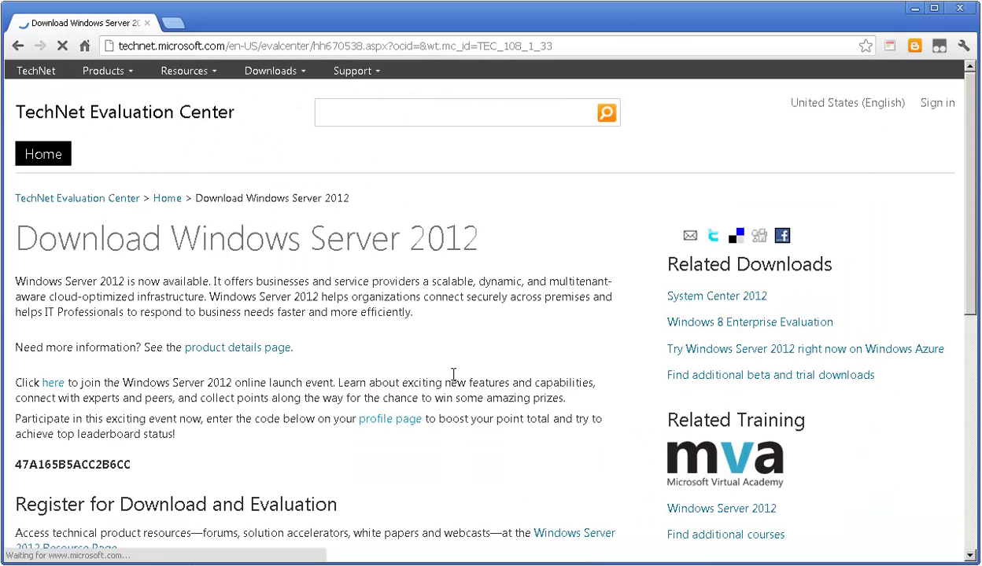
scroll(319, 484, down, 4)
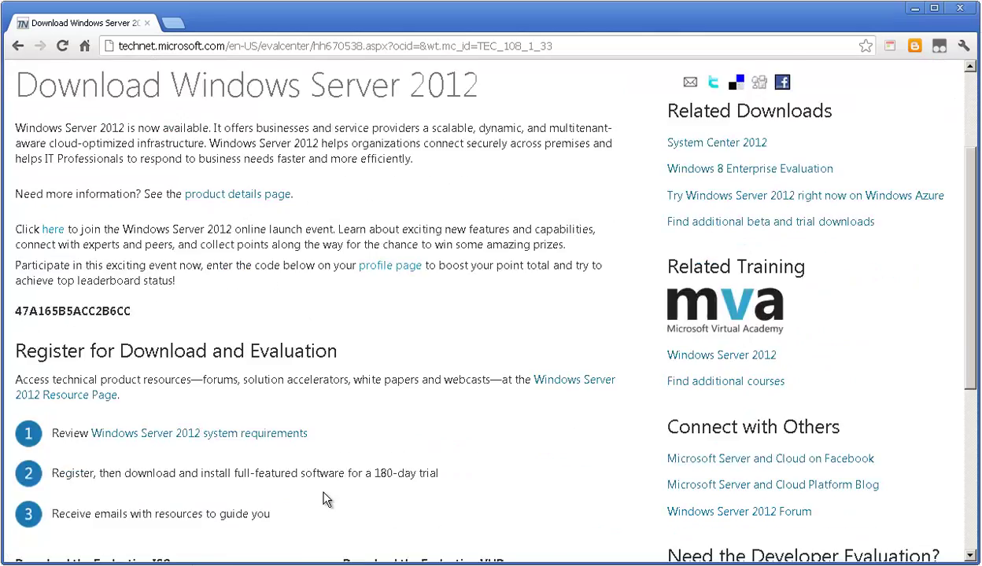
scroll(250, 471, down, 1)
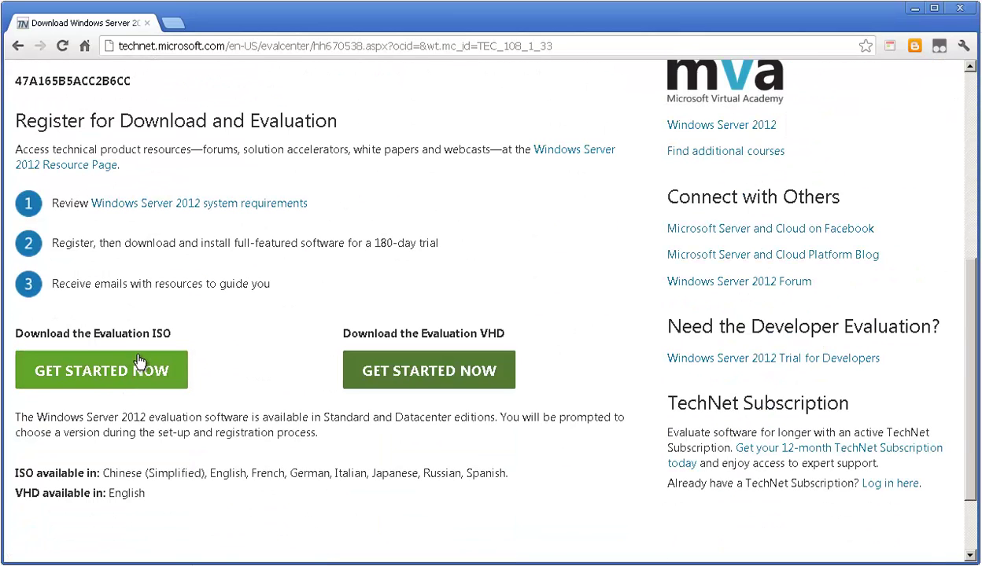
Compare the ISO and VHD options and start getting the evaluation ISO
double_click(155, 333)
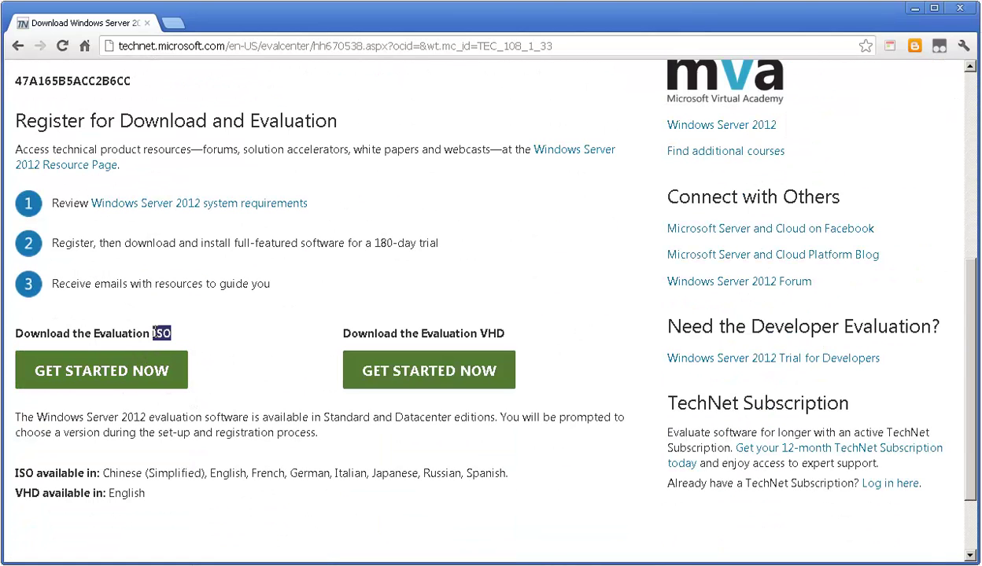
double_click(491, 333)
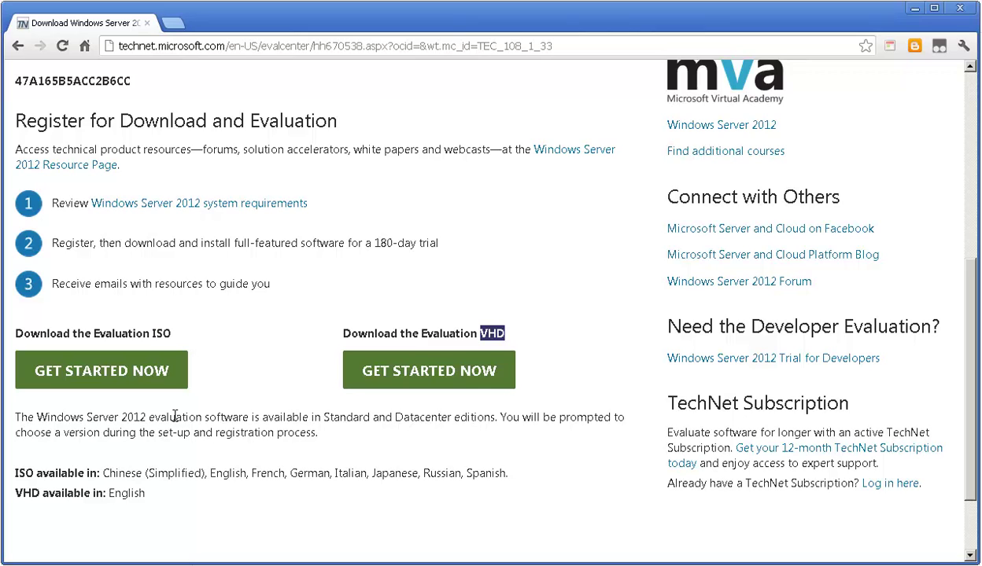
click(126, 379)
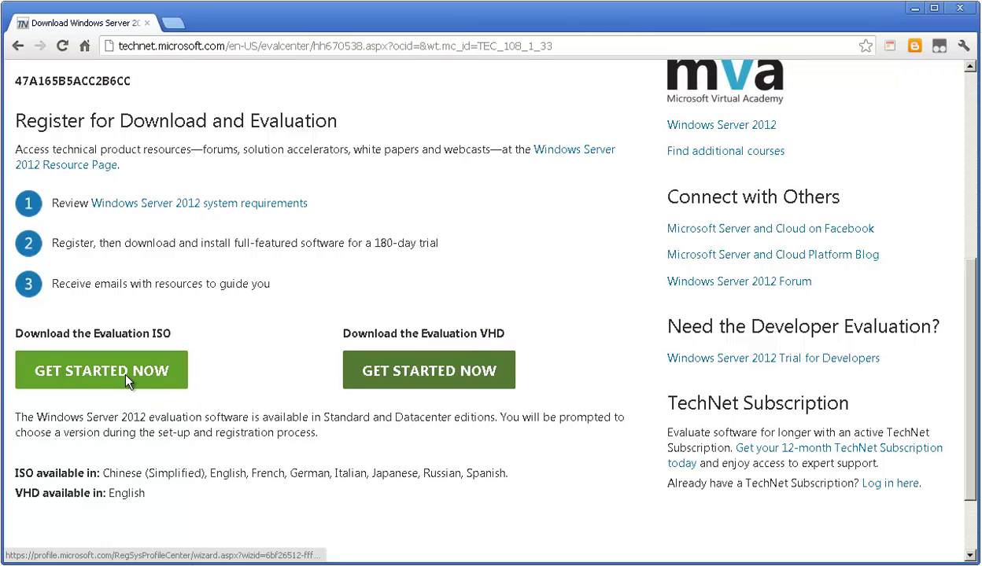
click(122, 366)
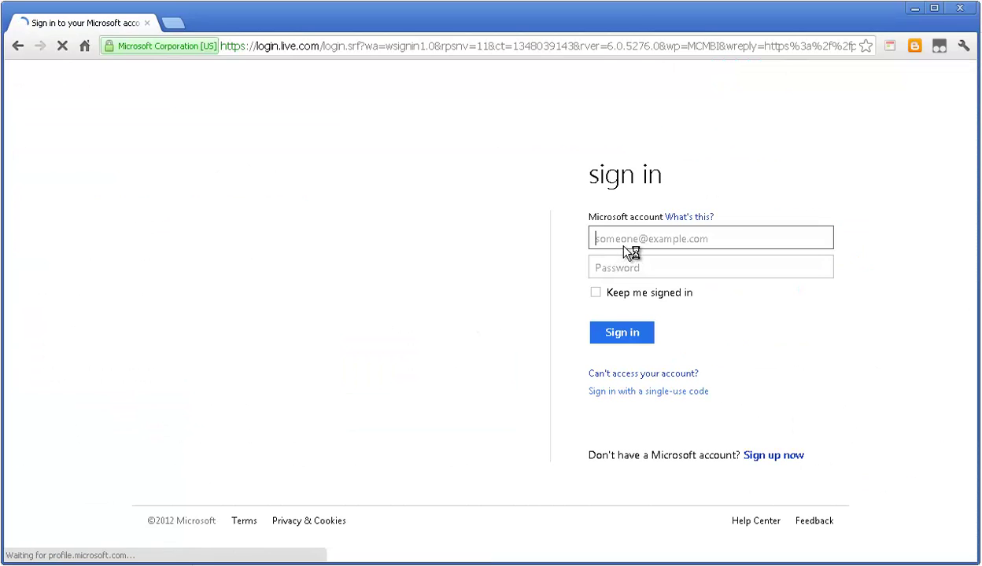
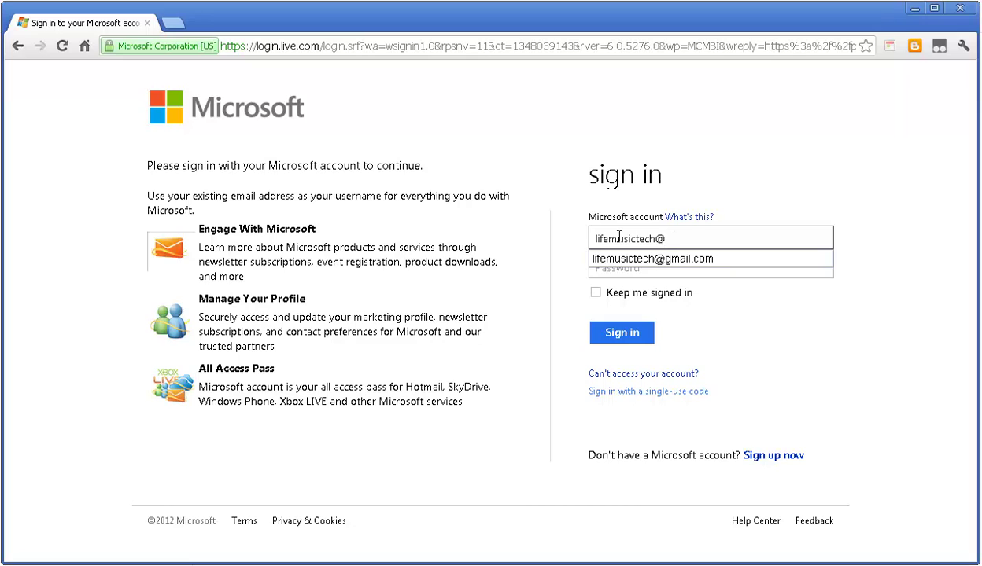
Sign in with the Microsoft account e-mail and password, then continue past the registration form
key(Tab)
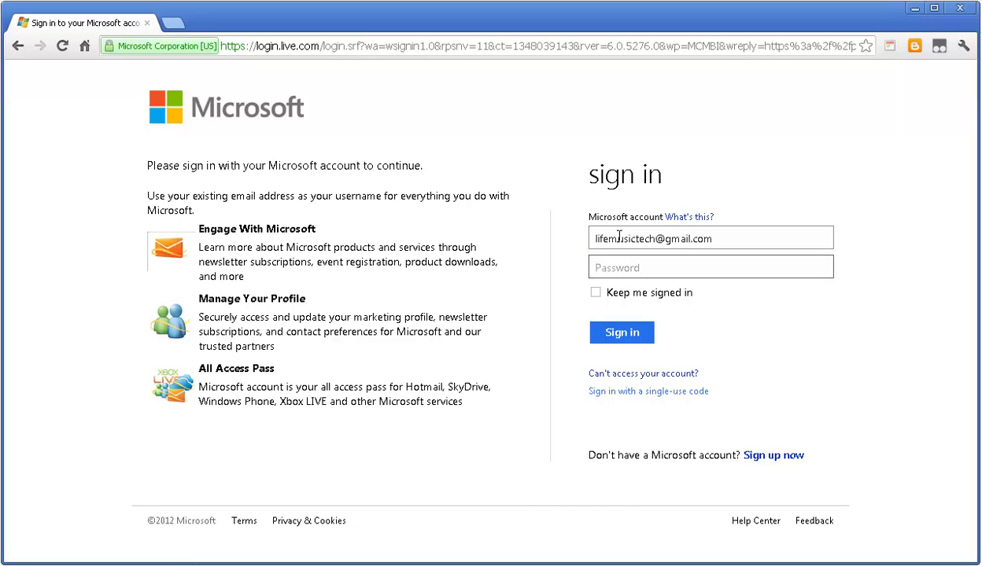
text(•••)
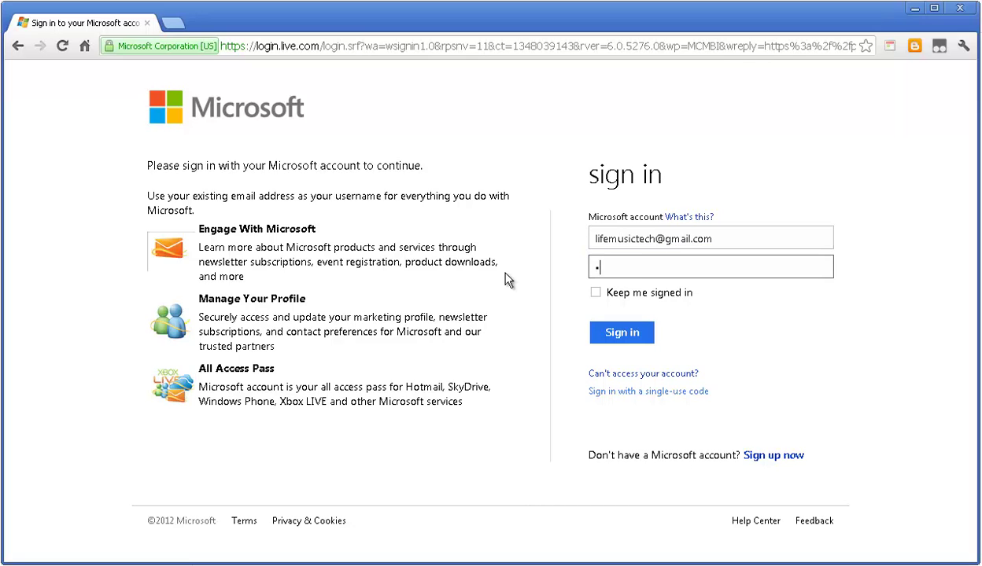
text(•••••••)
key(Return)
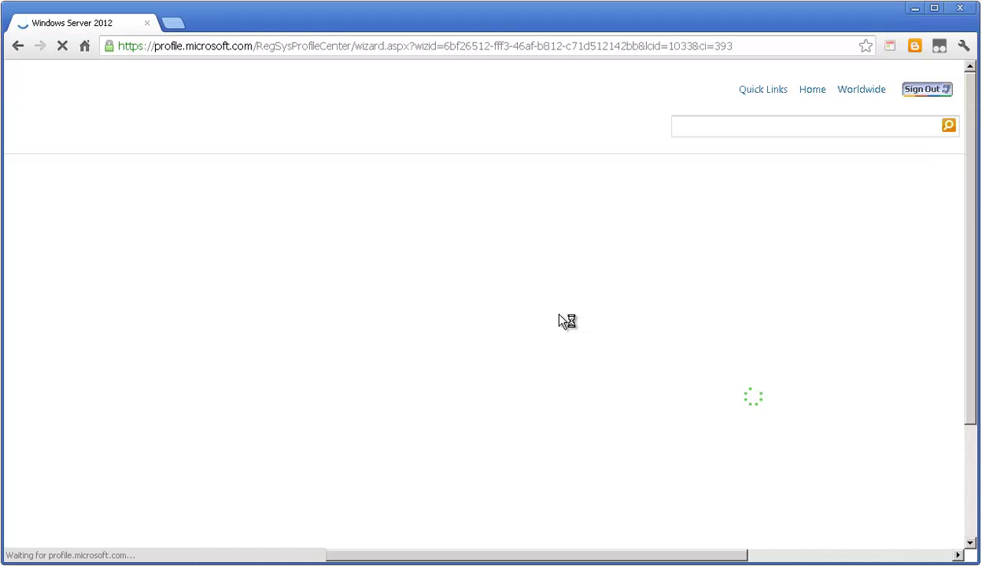
scroll(572, 394, down, 12)
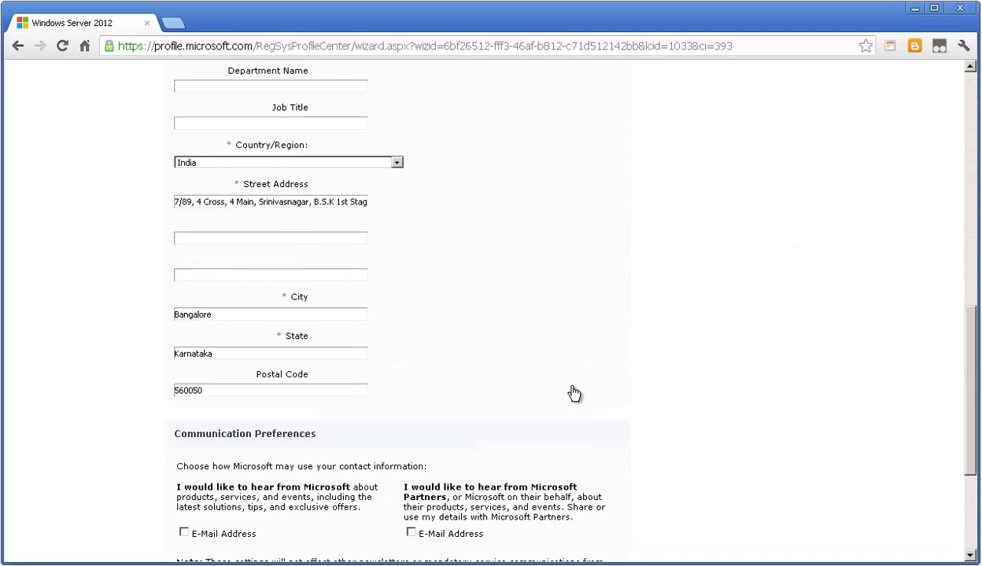
click(513, 450)
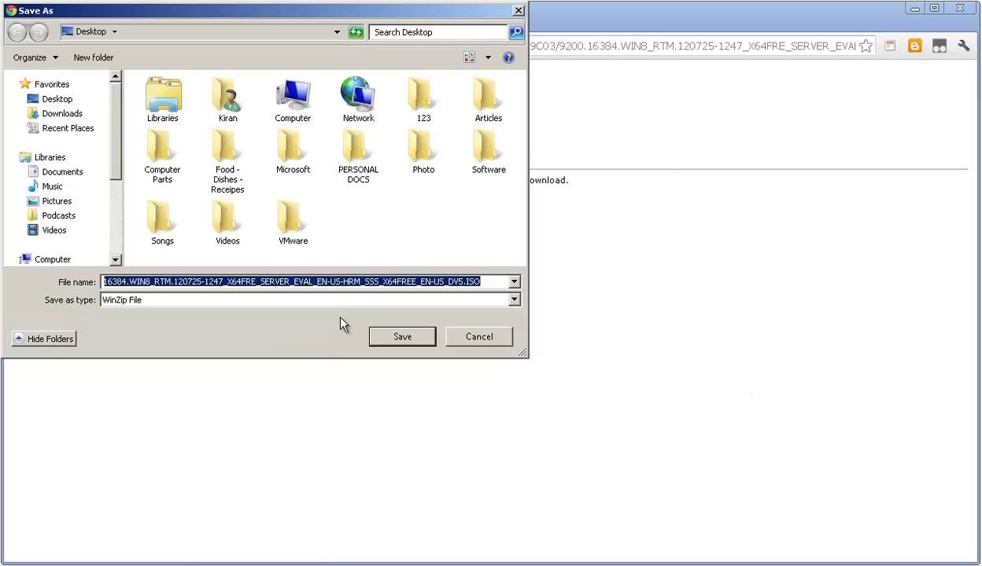
Keep the suggested ISO file name and Desktop location, and save to start the download
drag(496, 285, 19, 277)
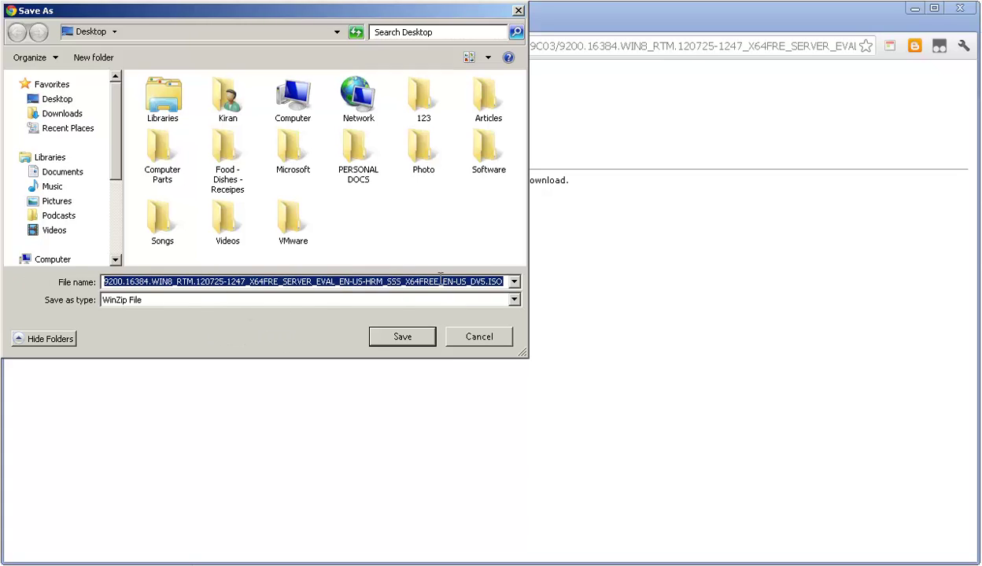
click(243, 281)
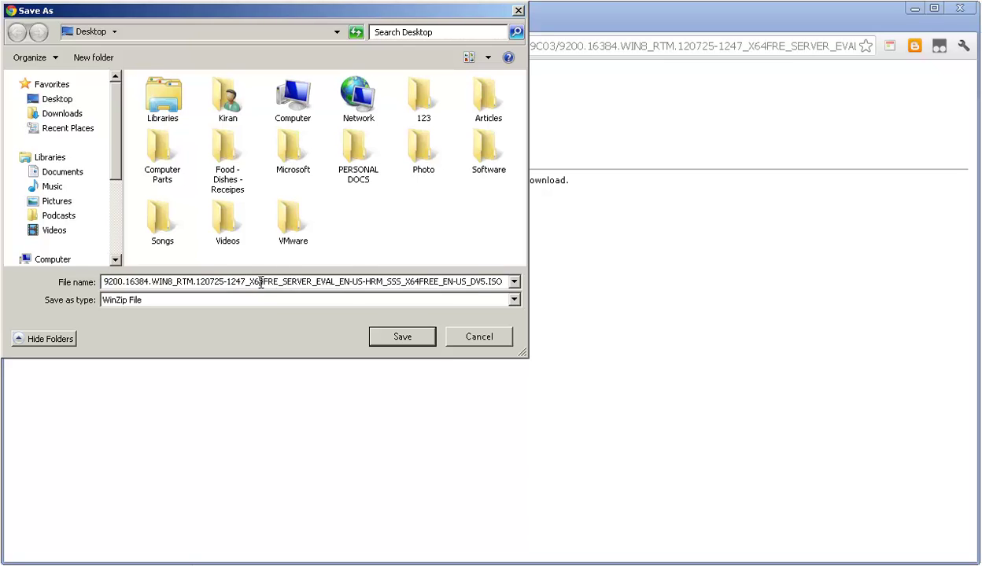
click(261, 282)
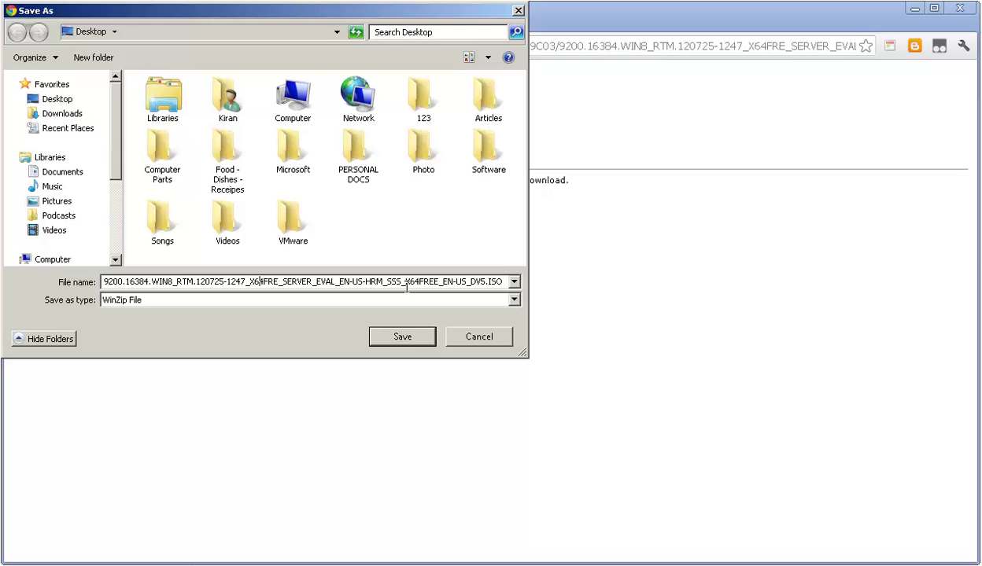
click(403, 336)
click(430, 345)
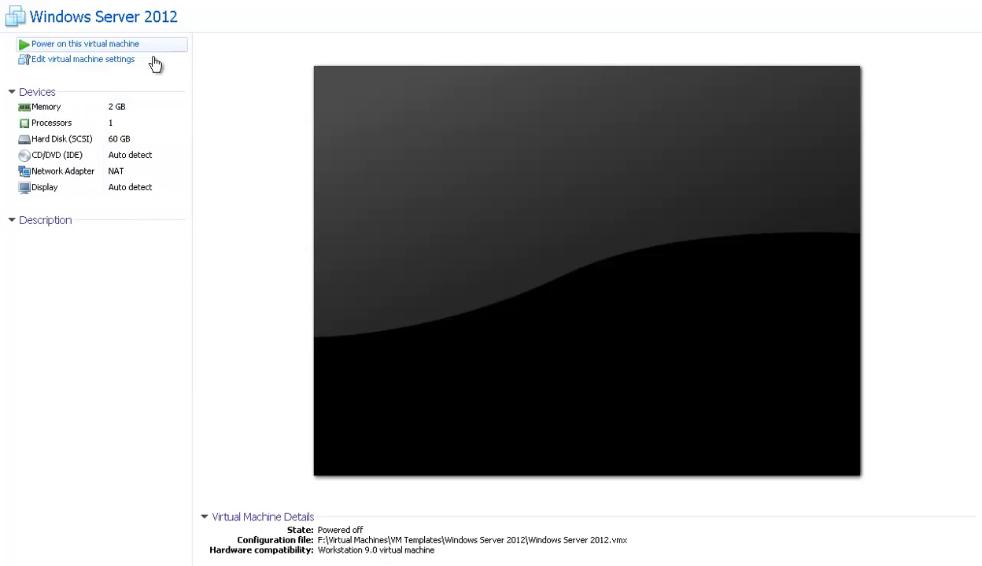
Point the virtual machine's CD/DVD (IDE) drive at the Windows Server ISO on drive H
double_click(100, 141)
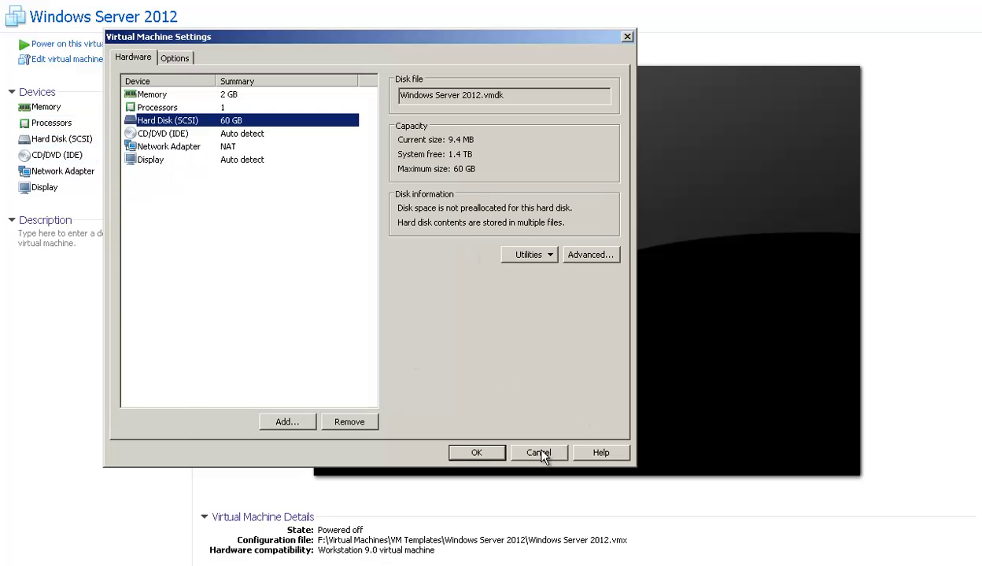
click(539, 453)
double_click(101, 155)
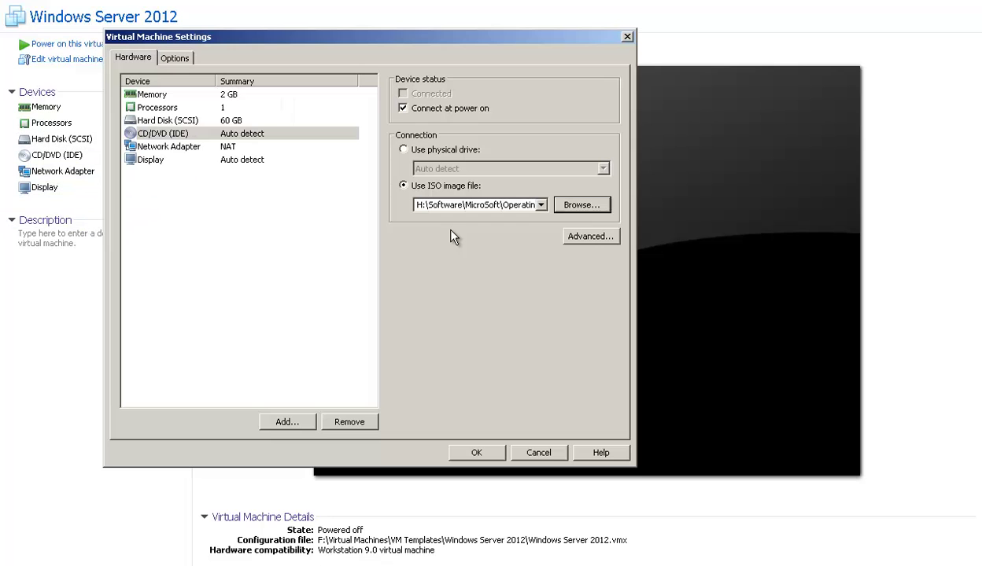
click(470, 455)
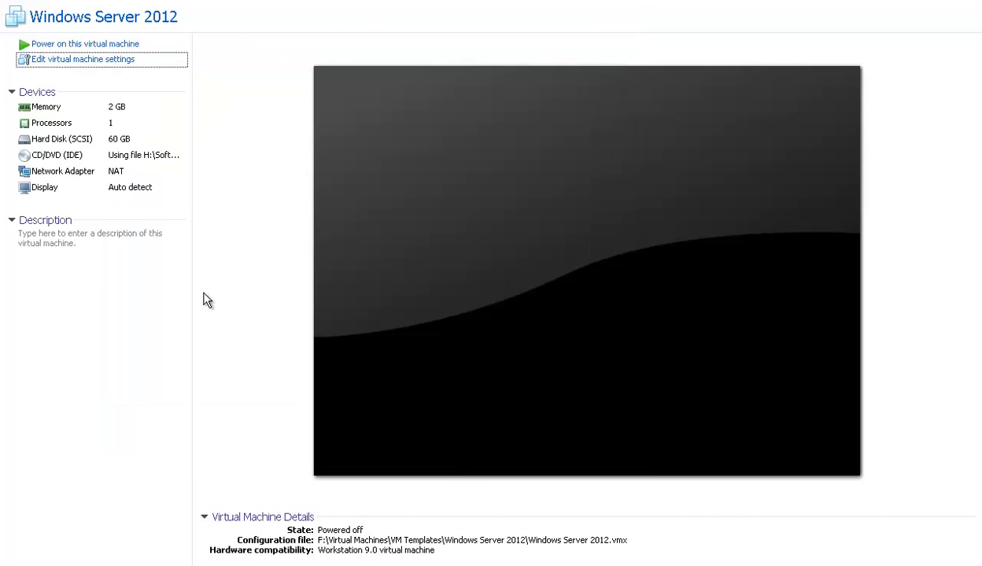
Power on the Windows Server 2012 virtual machine and let it boot from the ISO
click(138, 52)
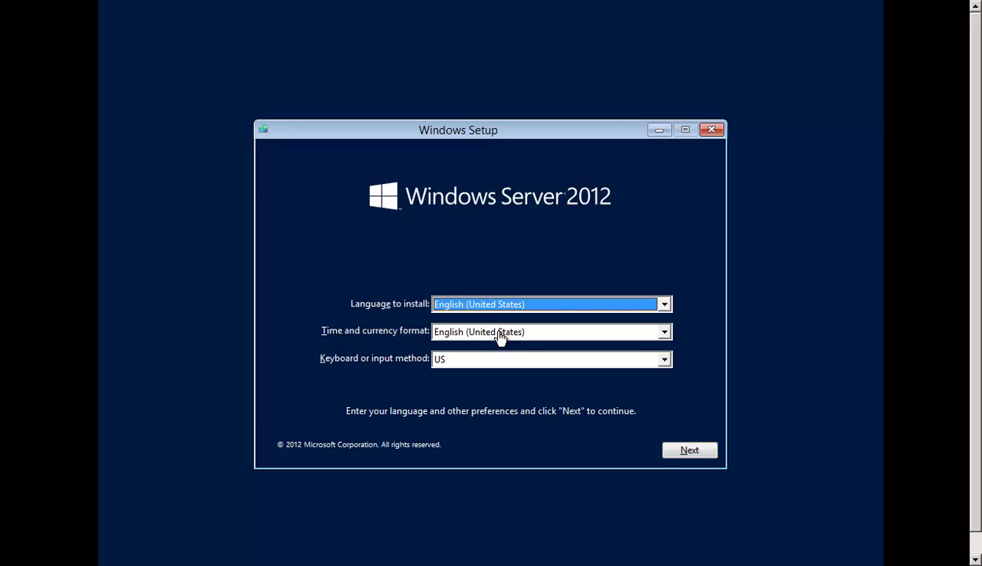
Choose English (India) as the time and currency format, then start the installation
click(499, 335)
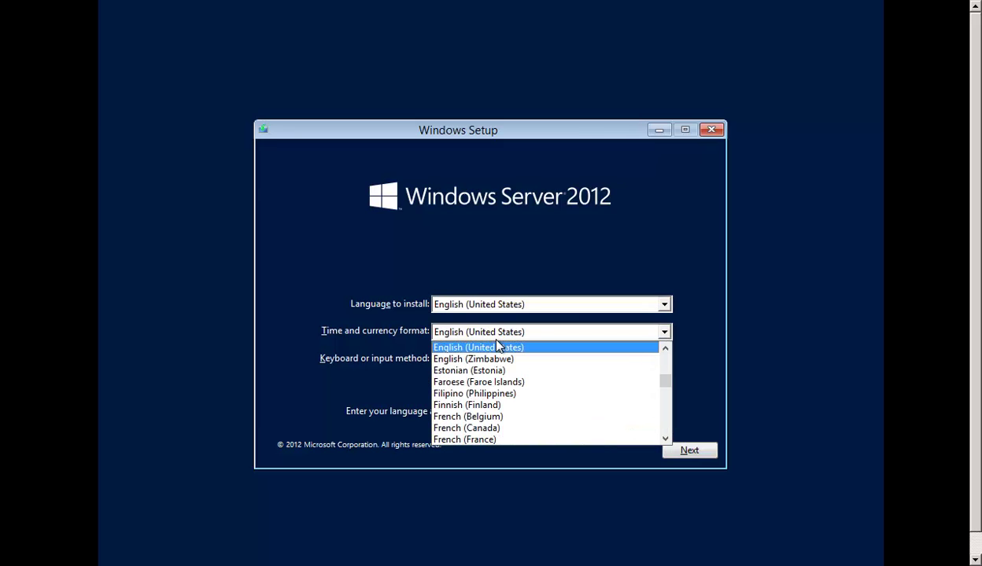
click(496, 347)
scroll(492, 336, up, 10)
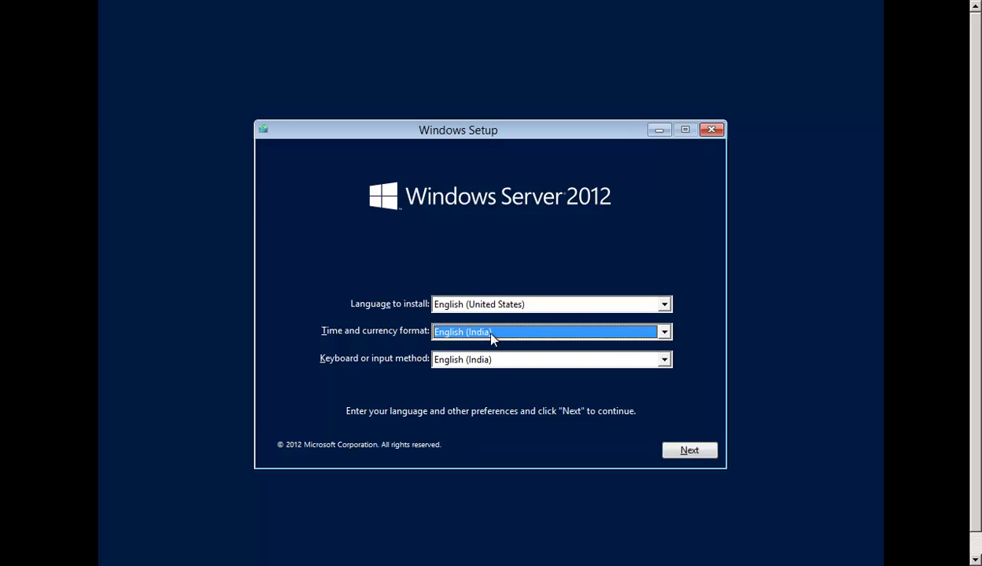
click(685, 448)
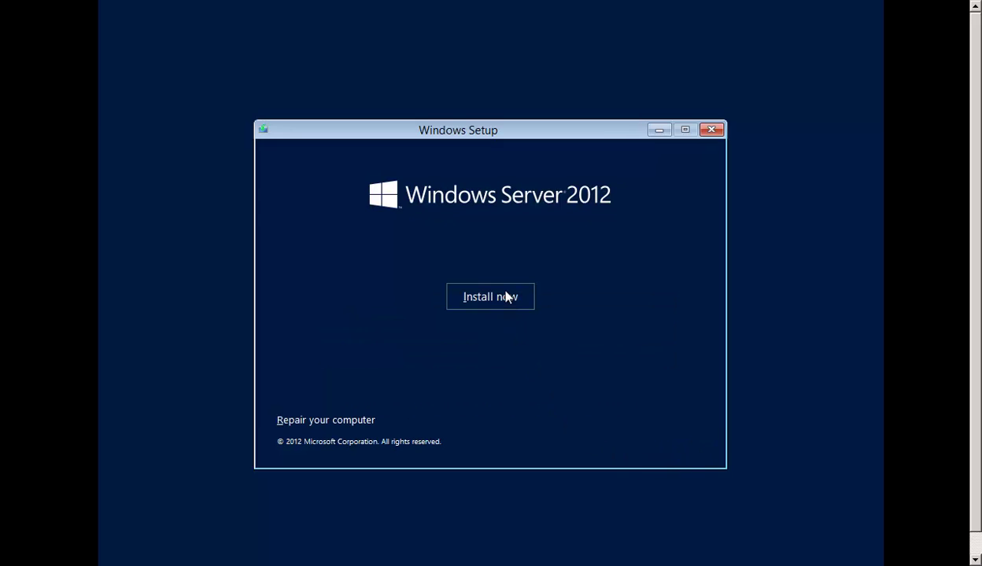
click(506, 296)
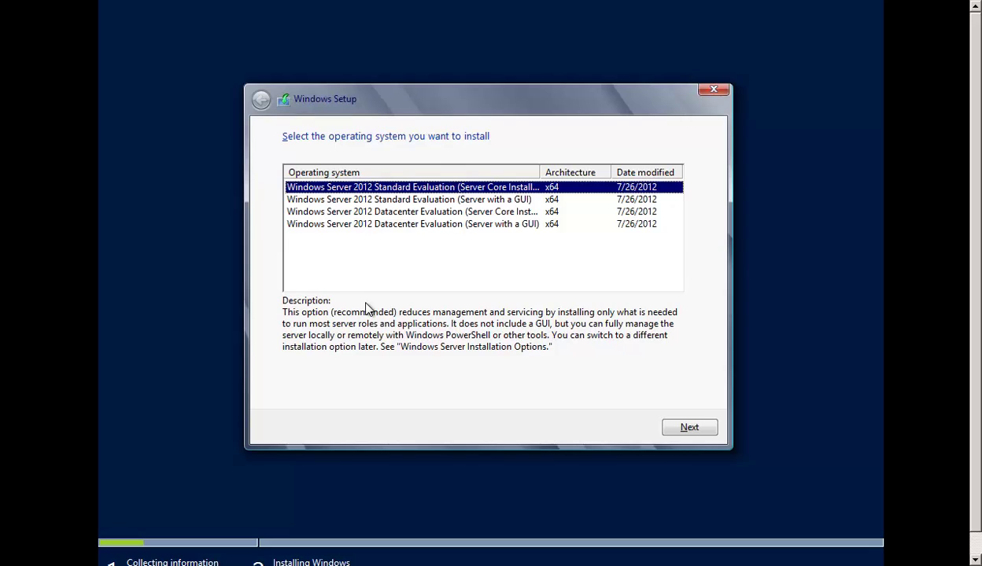
Review the four editions and pick Windows Server 2012 Datacenter Evaluation (Server with a GUI)
click(367, 279)
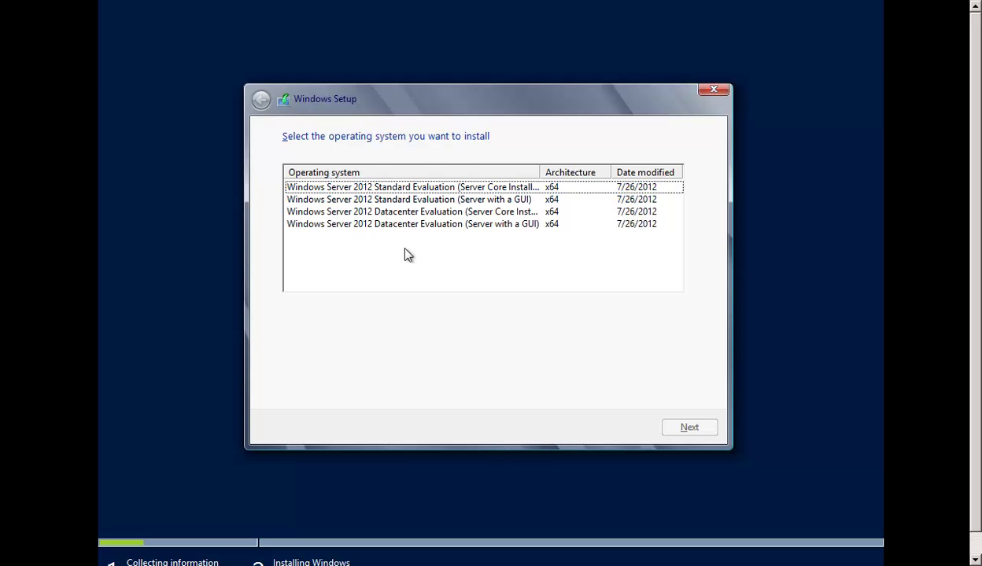
click(383, 190)
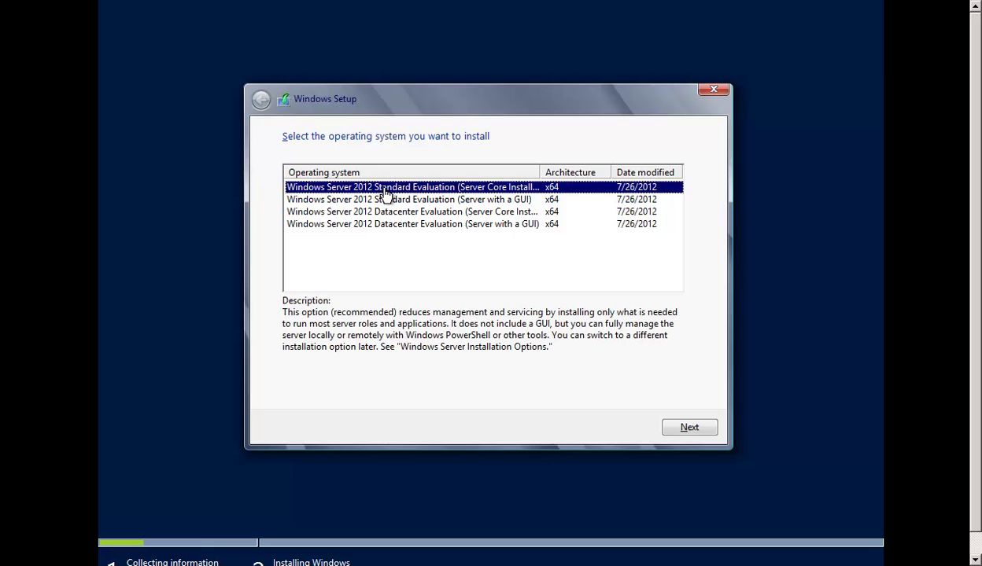
click(449, 201)
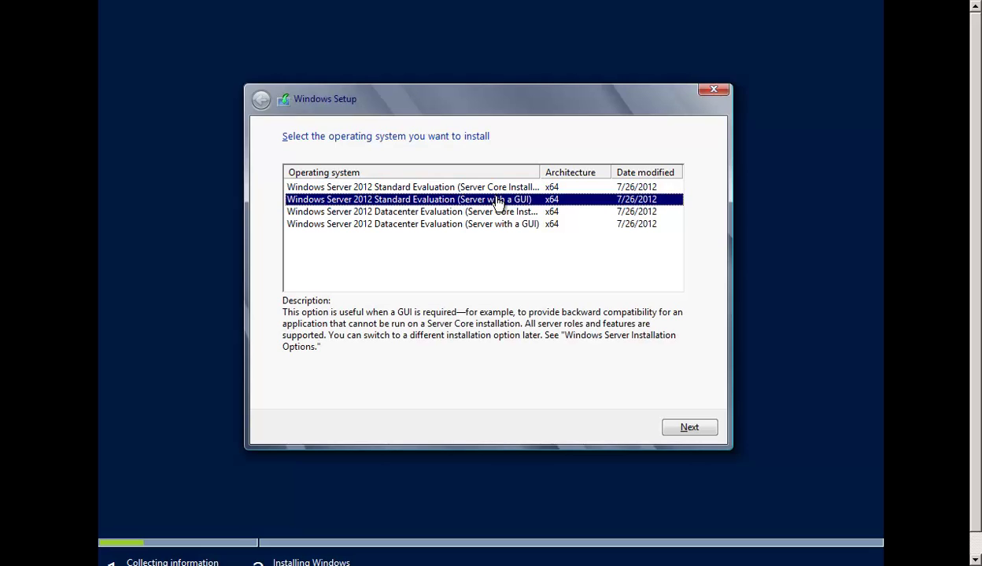
click(418, 214)
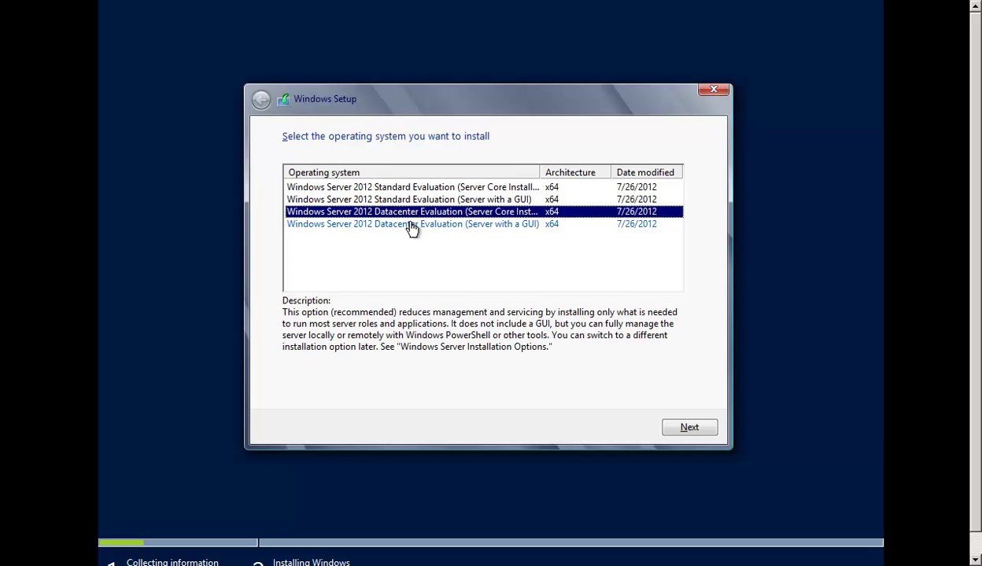
click(412, 227)
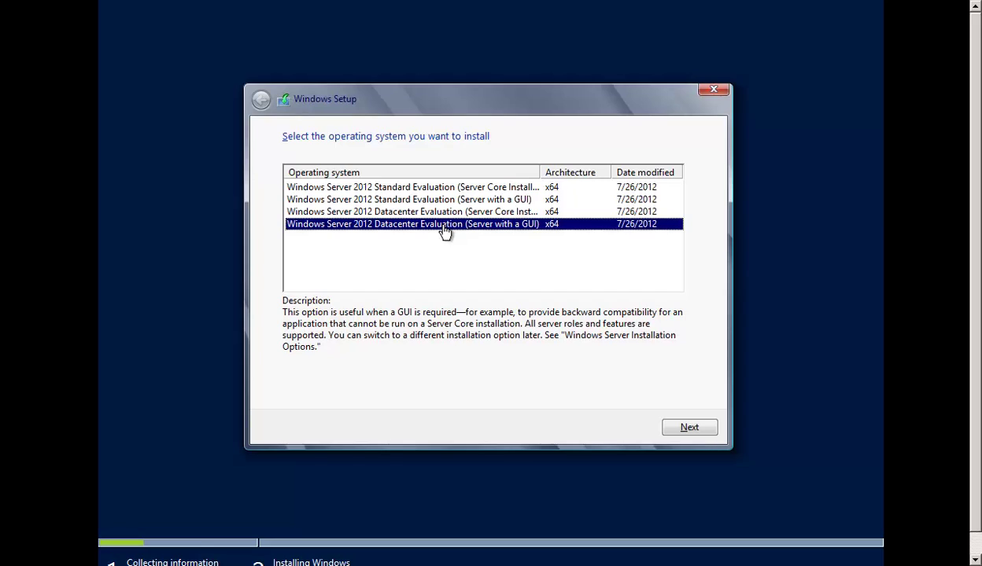
click(700, 428)
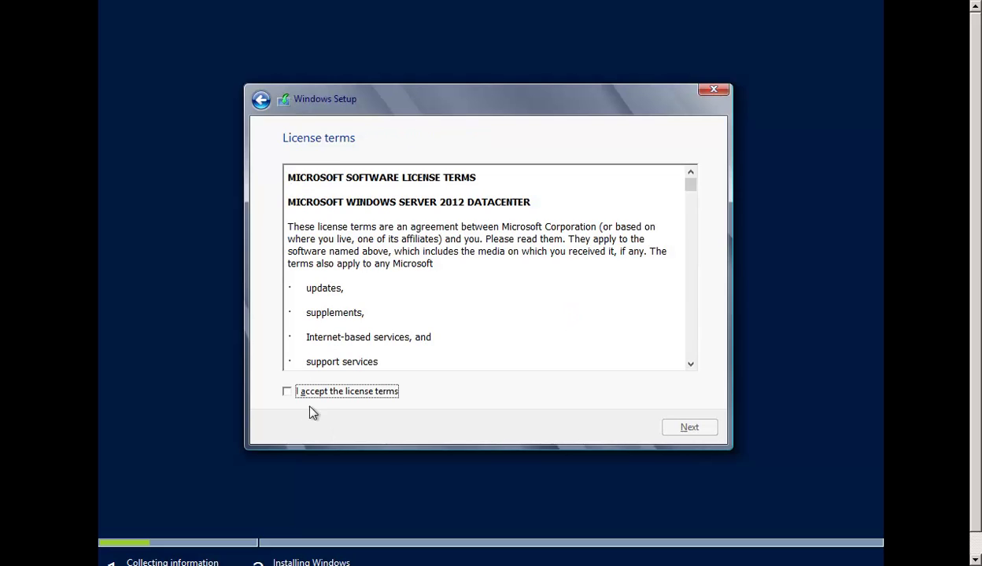
Accept the Windows Server 2012 license terms and continue
click(323, 397)
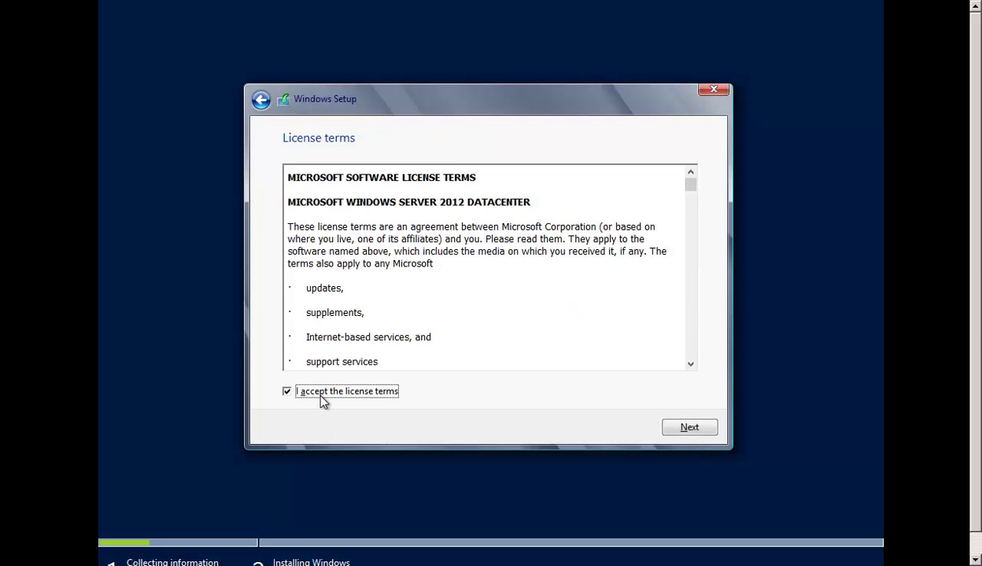
click(697, 432)
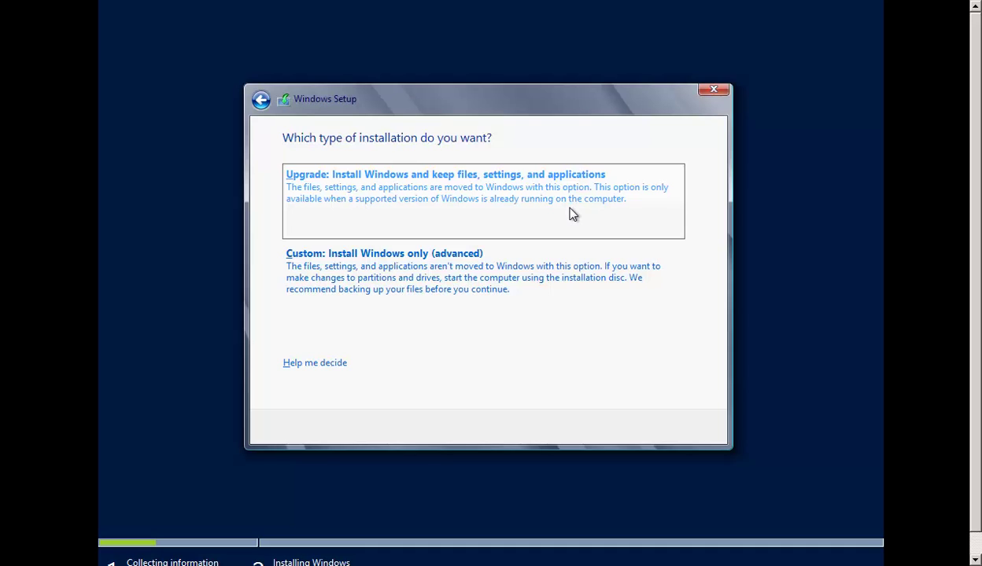
Choose Custom: Install Windows only and install onto Drive 0's 60 GB unallocated space
click(470, 297)
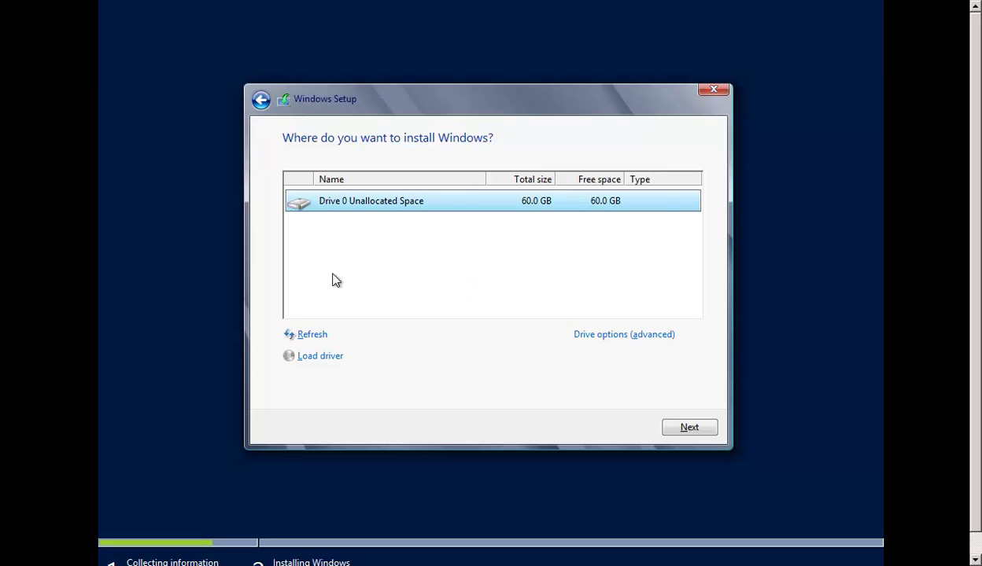
click(260, 99)
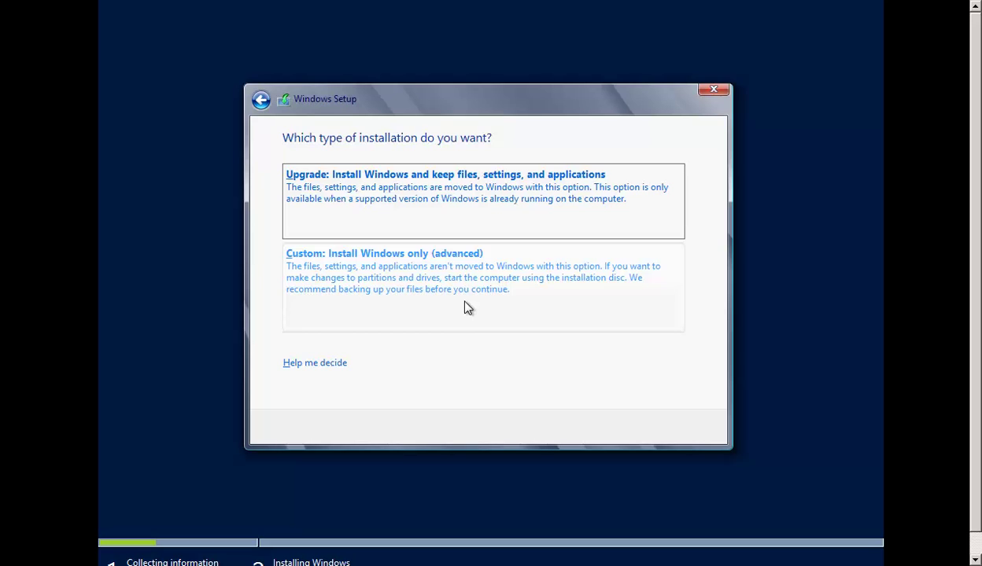
click(465, 307)
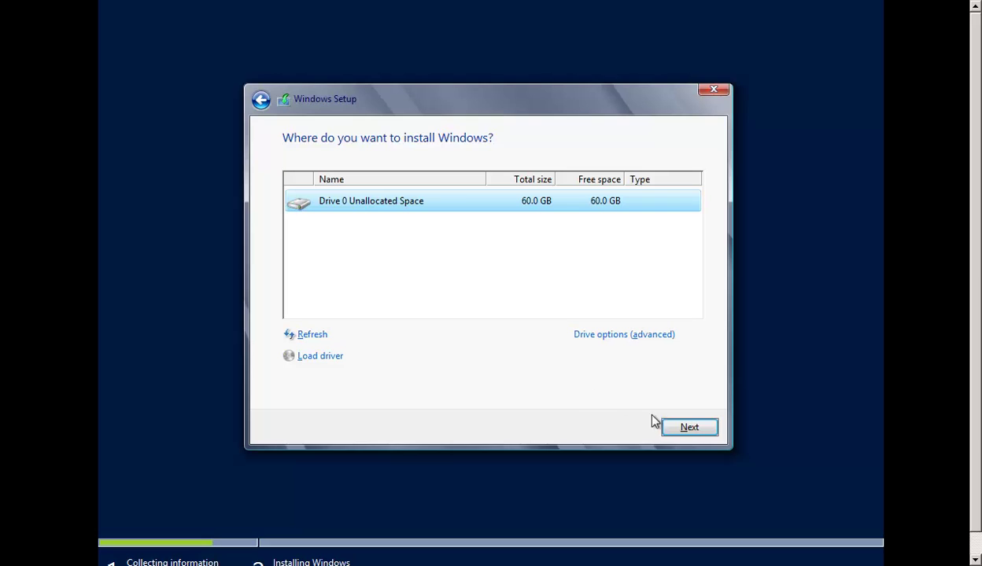
click(677, 427)
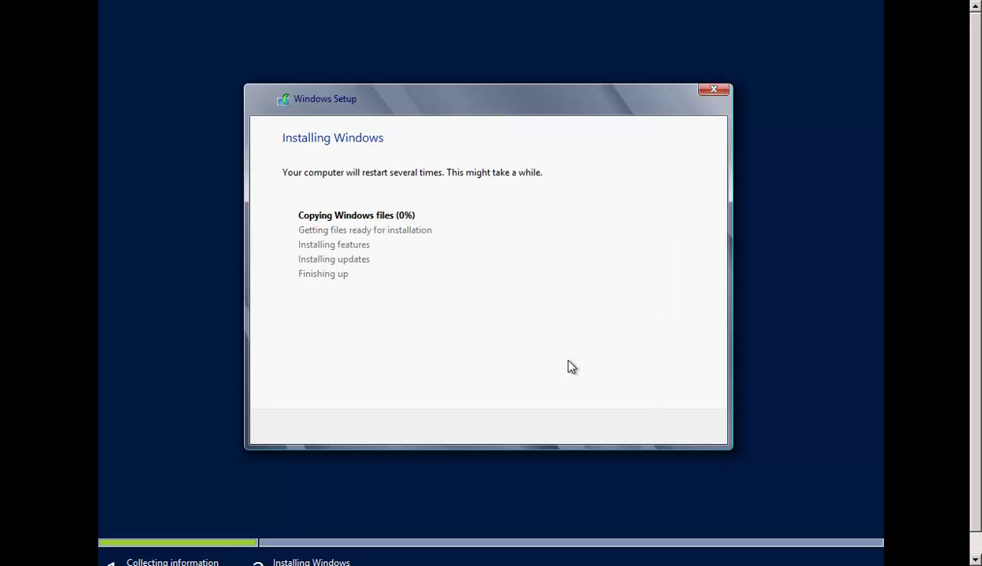
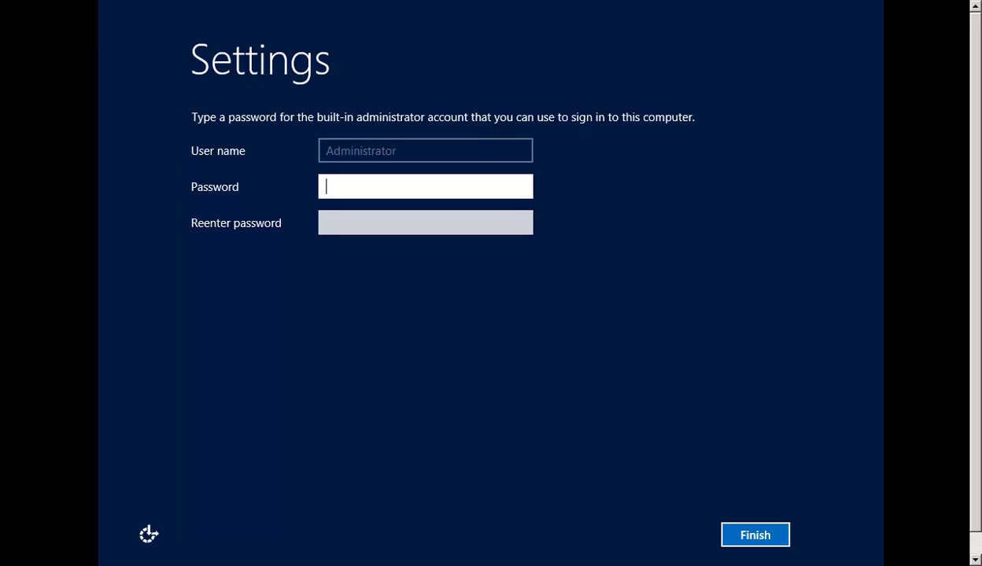
Enter the built-in Administrator password in both password fields and finish setup
key(Tab)
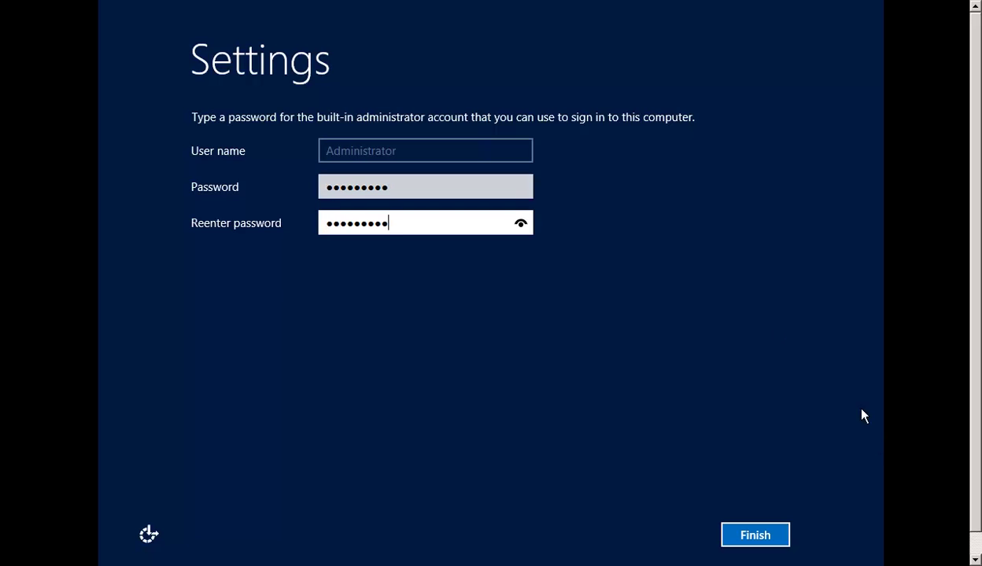
click(762, 535)
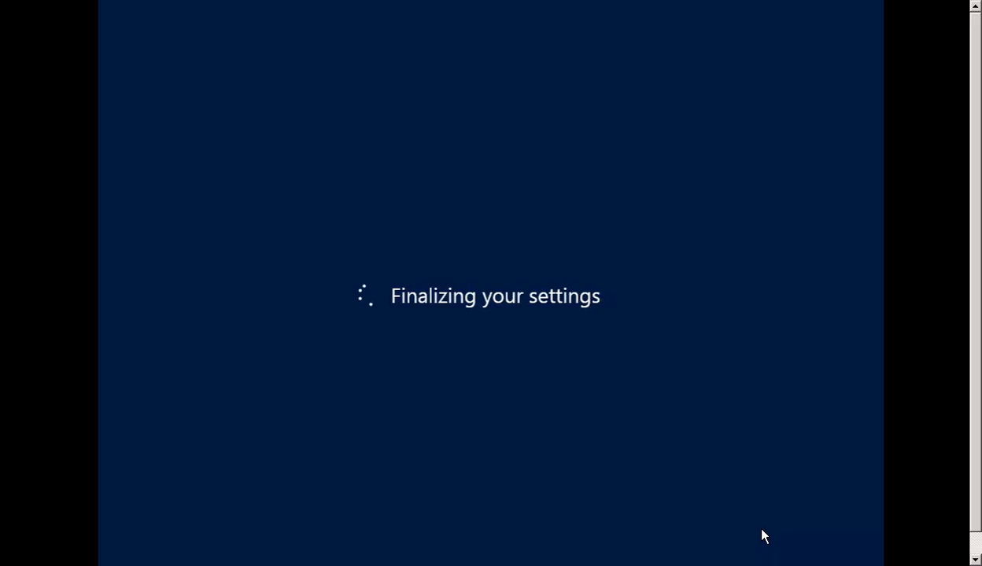